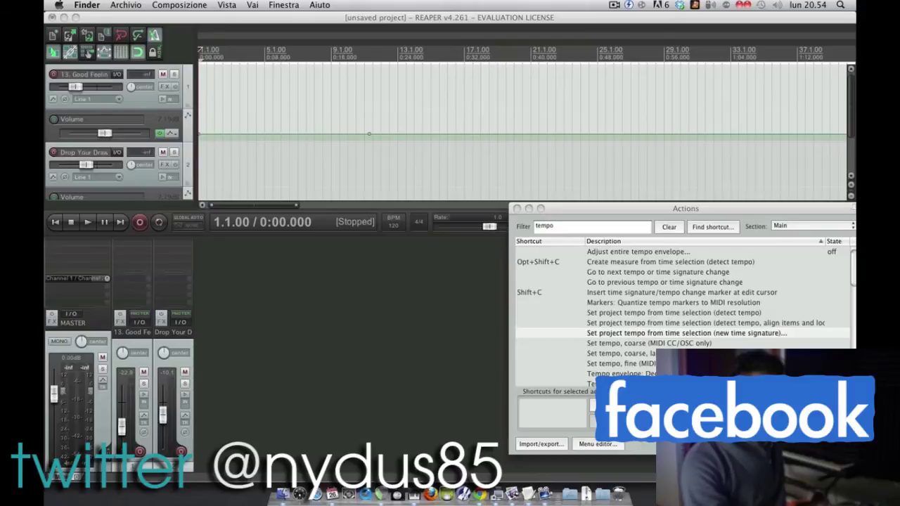
- Place the Turn Me On MP3 at the start of the first track and play its intro
drag(396, 96, 224, 88)
click(273, 91)
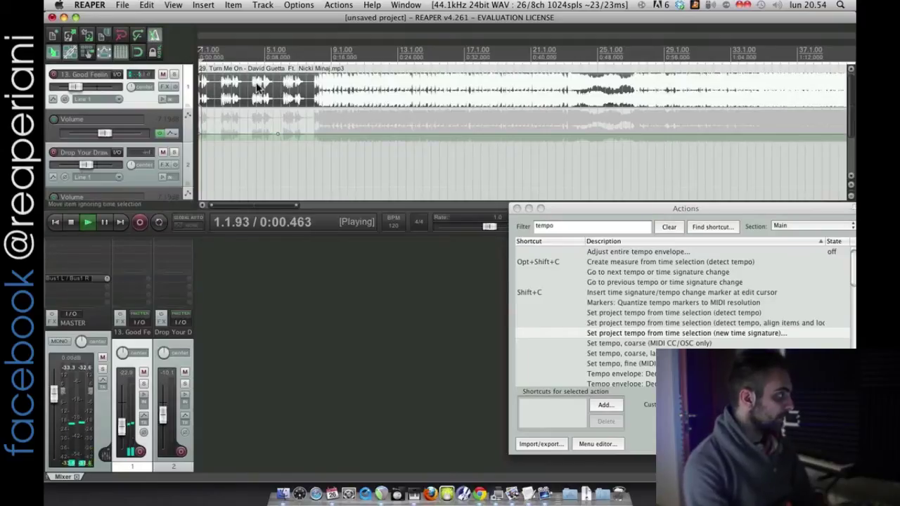
key(space)
key(space)
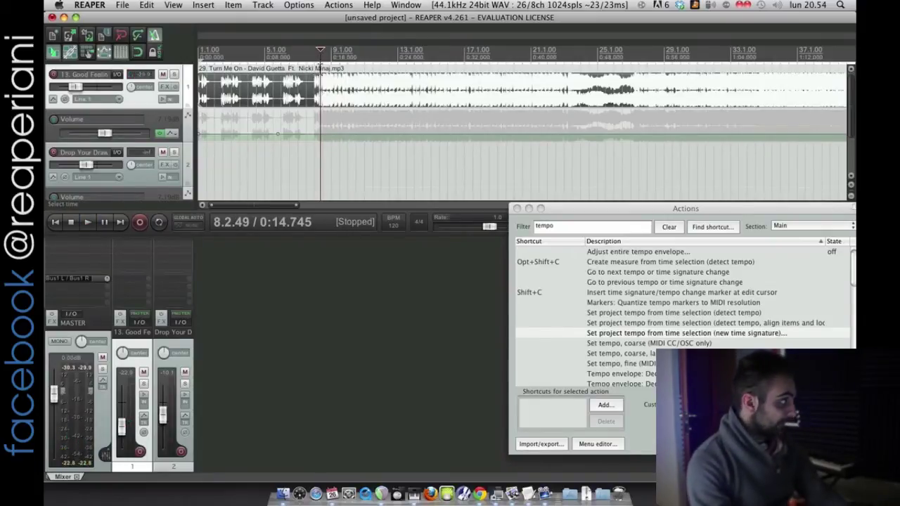
- Locate the point around 8.2 where the song's beat enters and audition it from 8.1.44
click(320, 59)
key(plus)
key(plus)
key(plus)
key(plus)
key(plus)
key(plus)
key(plus)
key(plus)
key(plus)
key(plus)
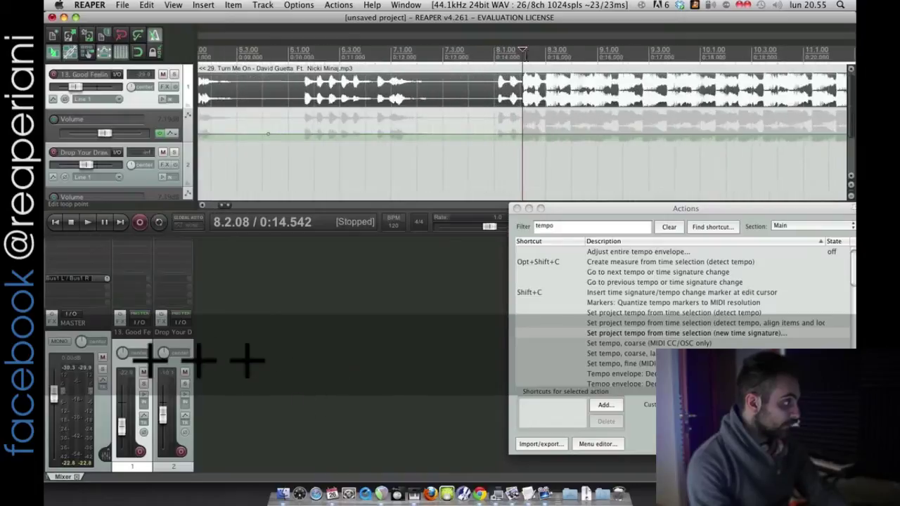
key(plus)
key(plus)
key(plus)
key(plus)
key(plus)
key(plus)
key(plus)
key(plus)
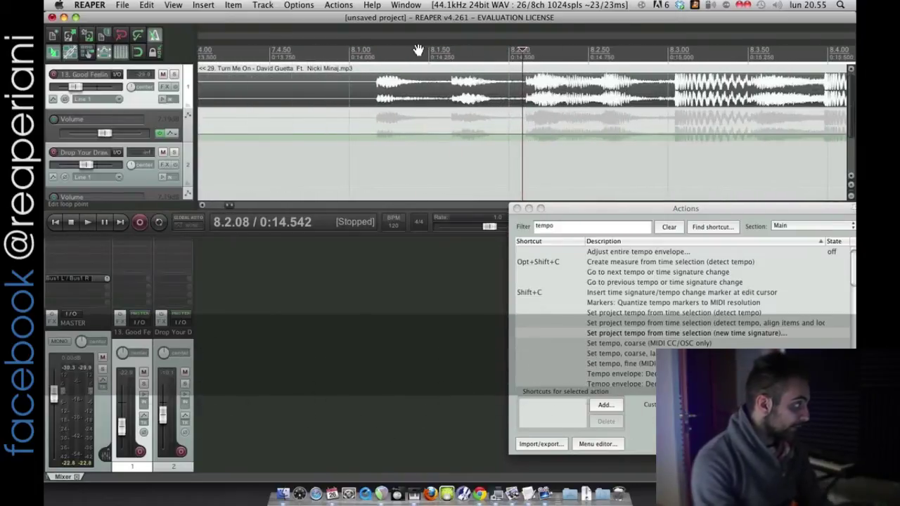
click(419, 50)
key(space)
key(space)
scroll(621, 69, right, 3)
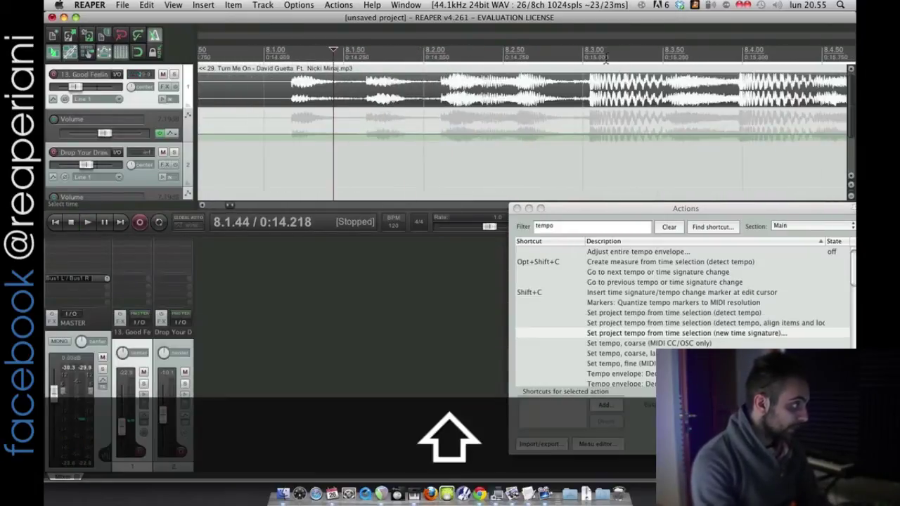
- Make a time selection over one bar of the beat, from 8.3.04 to 9.2.79
drag(603, 57, 765, 54)
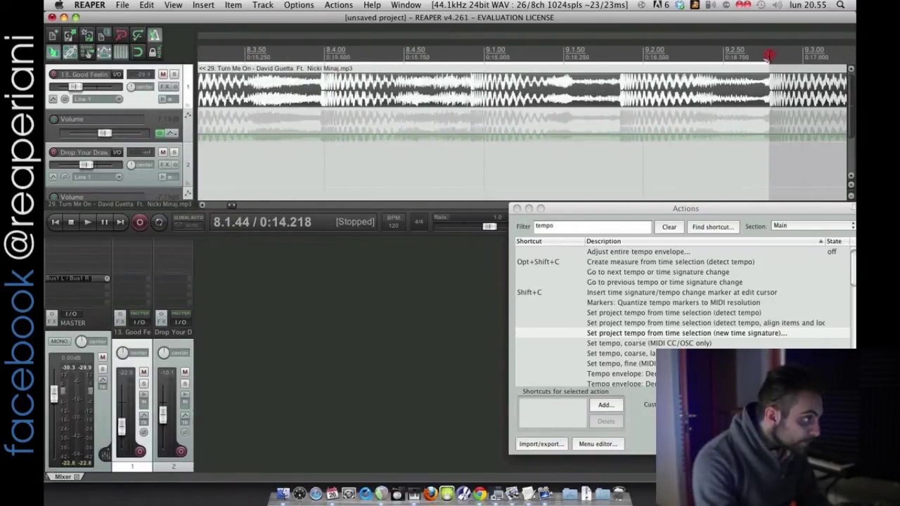
key(minus)
key(minus)
key(minus)
key(minus)
key(minus)
key(minus)
key(minus)
key(minus)
key(minus)
key(minus)
key(minus)
key(minus)
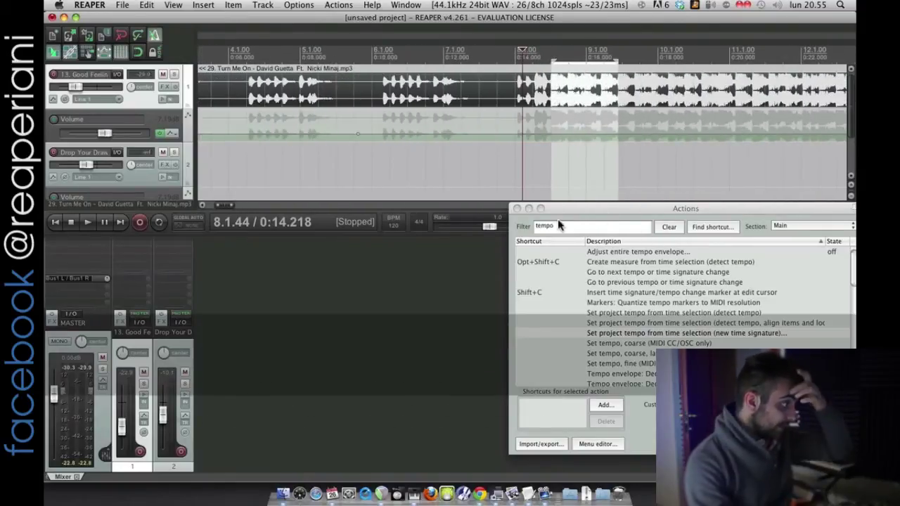
- Reopen the action list, filter it by "set project te" and select "Set project tempo from time selection (new time signature)"
click(518, 210)
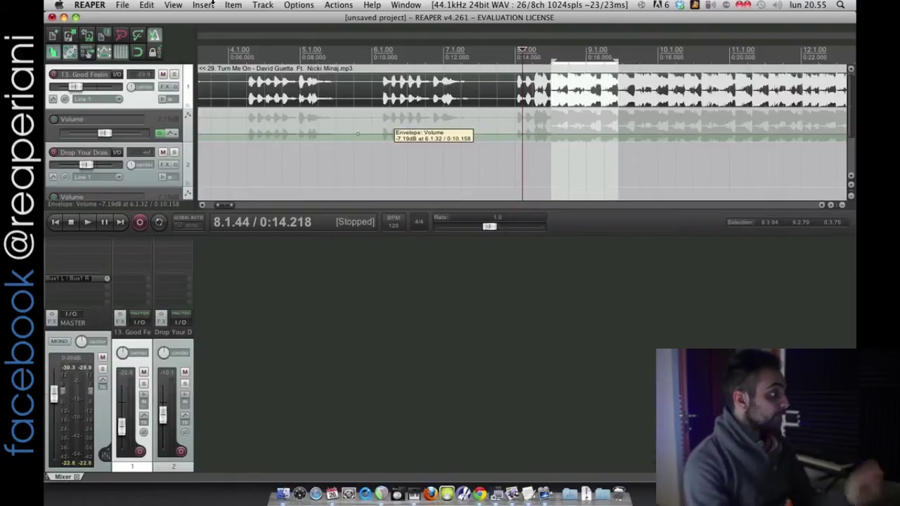
click(312, 6)
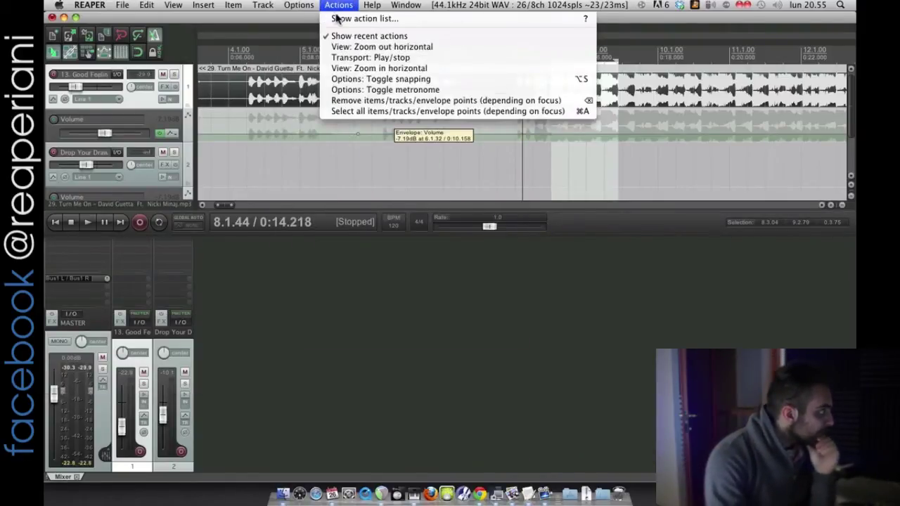
click(338, 18)
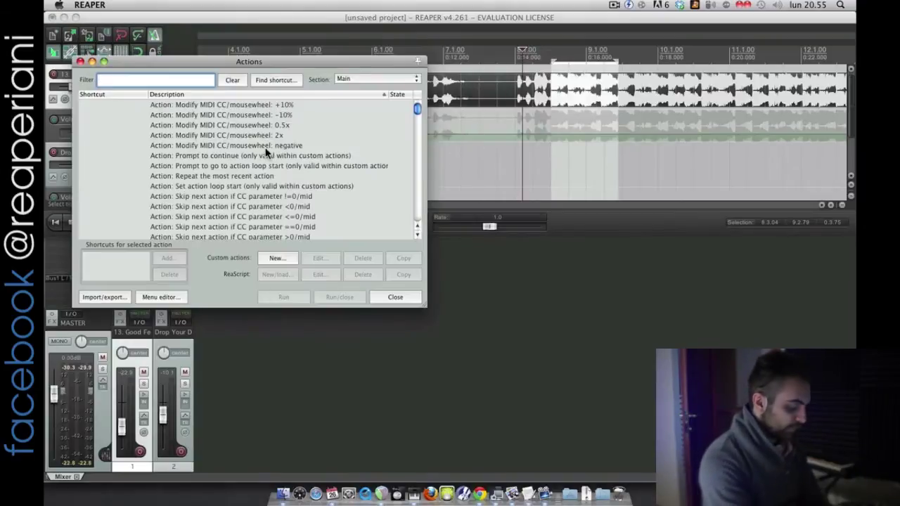
text(set project)
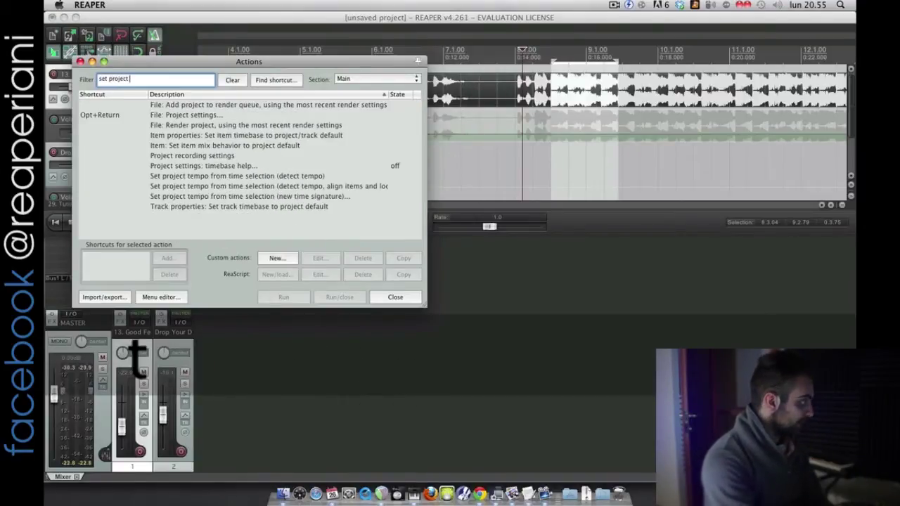
text( te)
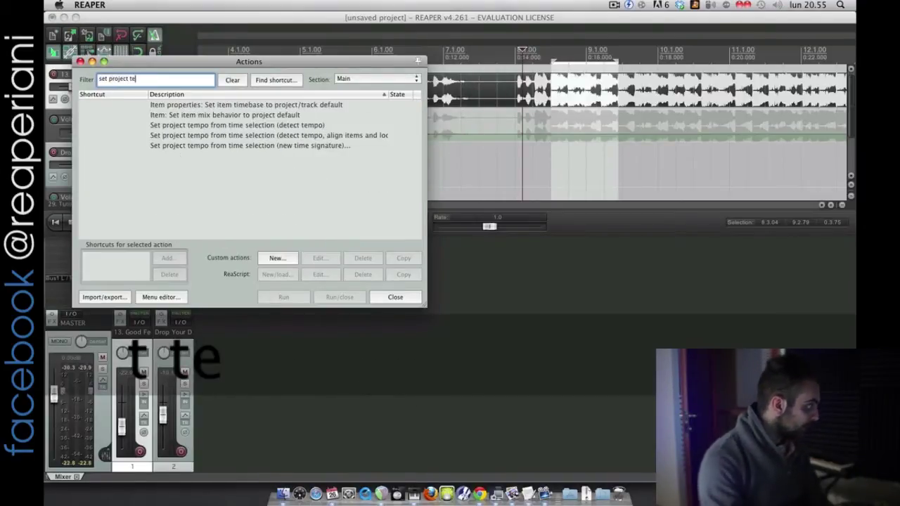
click(272, 146)
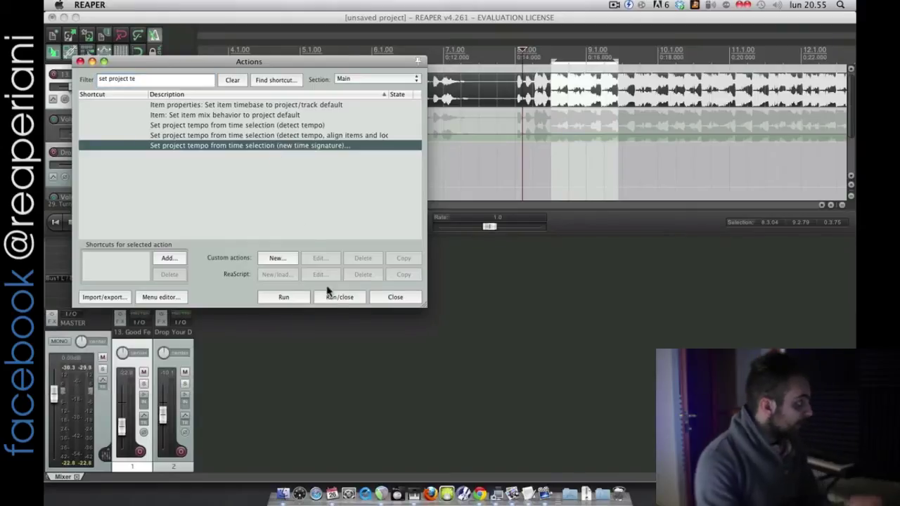
- Run the tempo action with the time selection counted as 1 bar, and close the action list
click(283, 298)
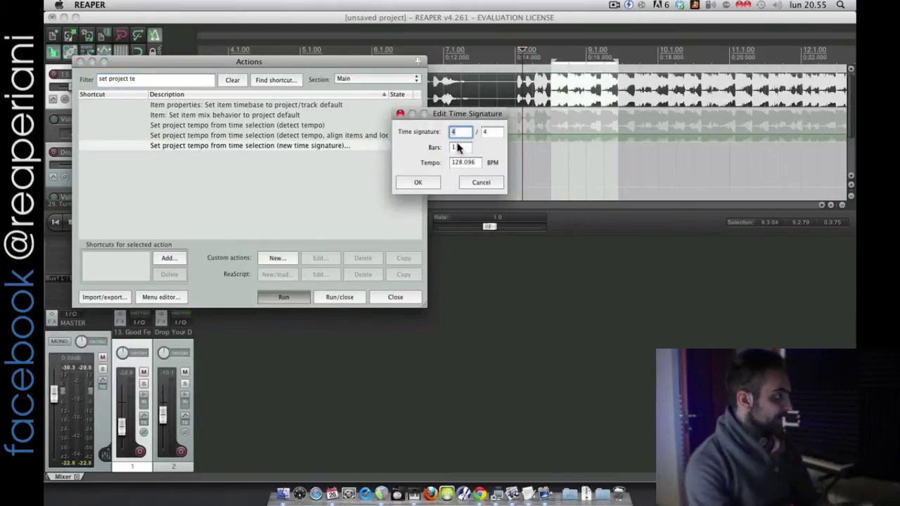
text(1)
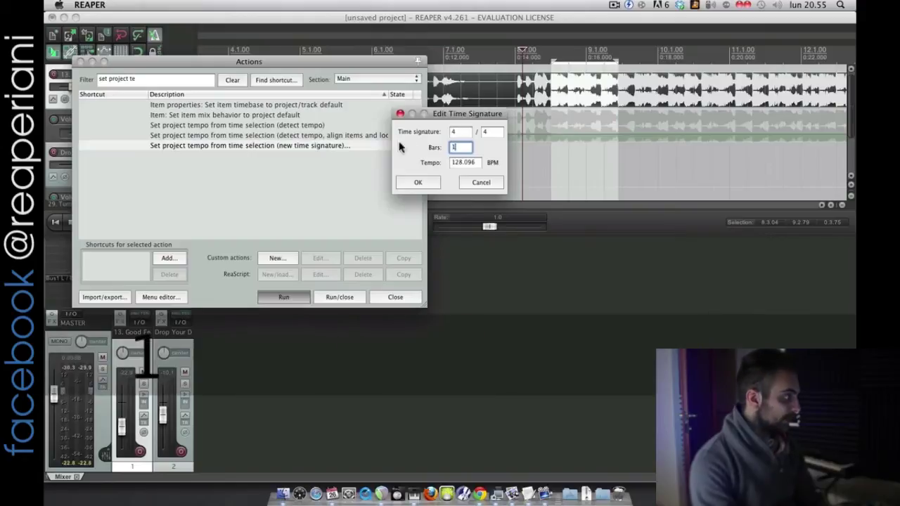
click(405, 186)
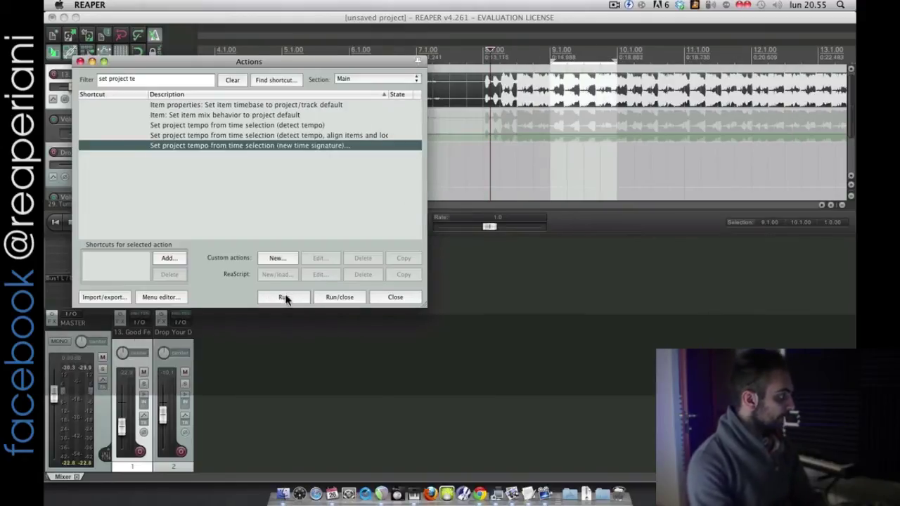
click(389, 297)
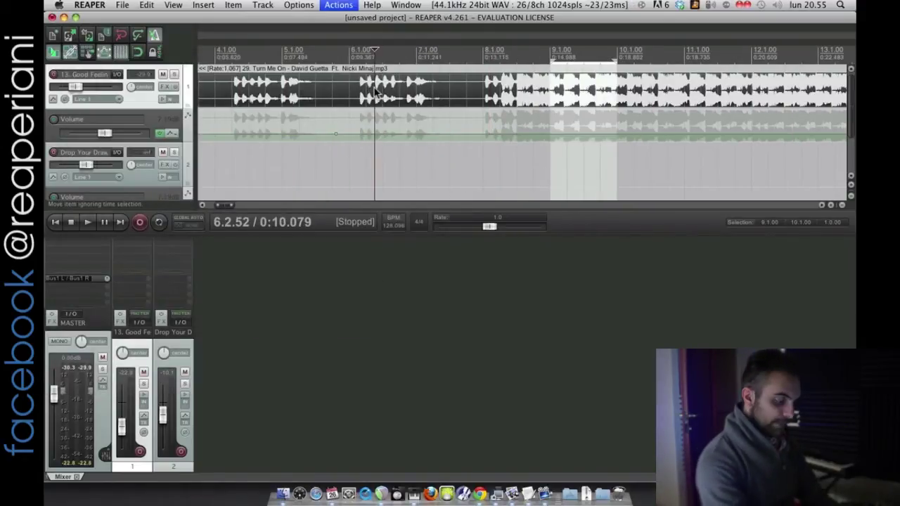
- Set the song item's playback rate back to 1 in its properties
key(F2)
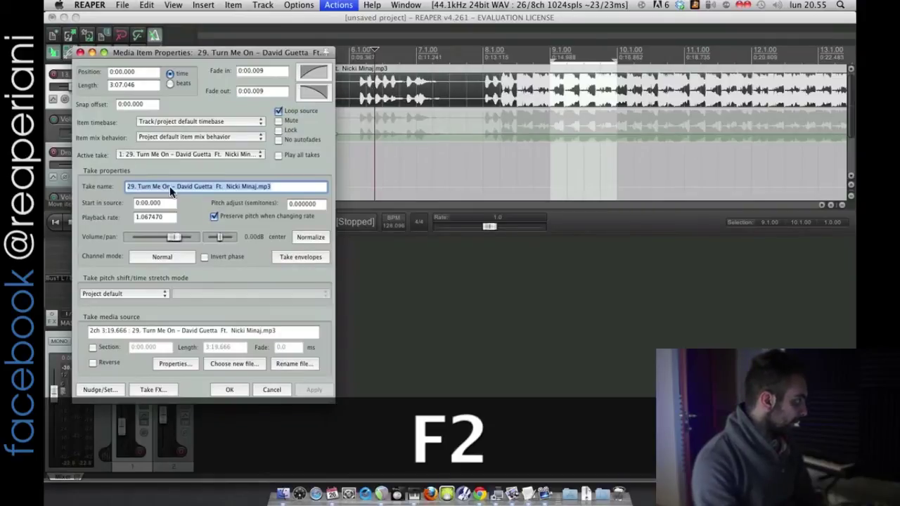
double_click(171, 217)
text(1)
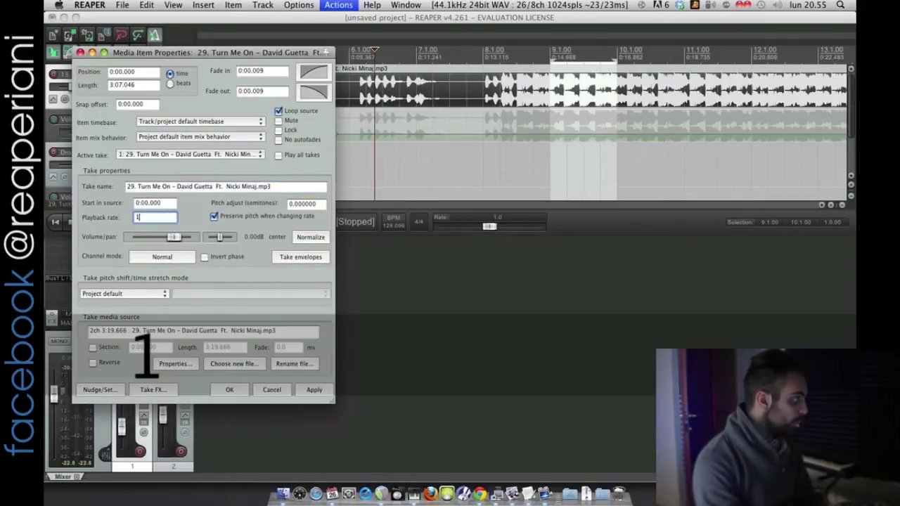
click(225, 390)
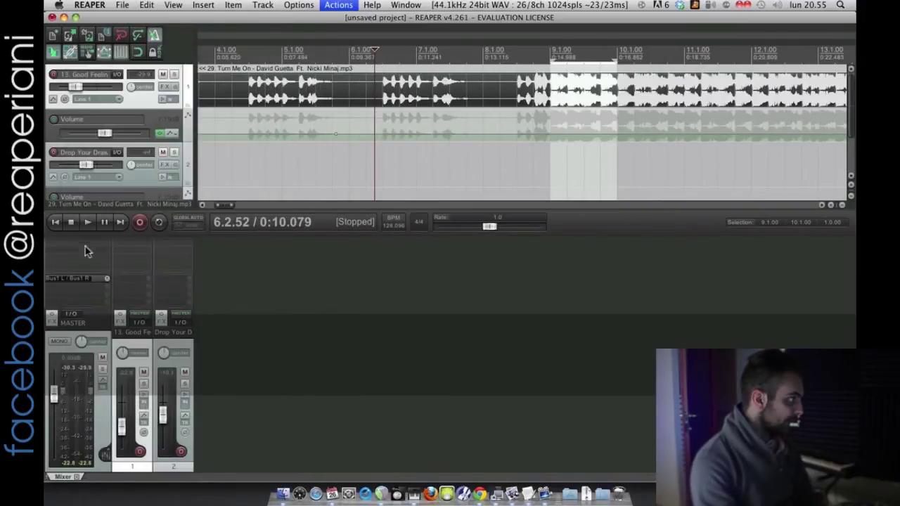
- Play the song from the project start to check its beat against the new tempo
click(55, 222)
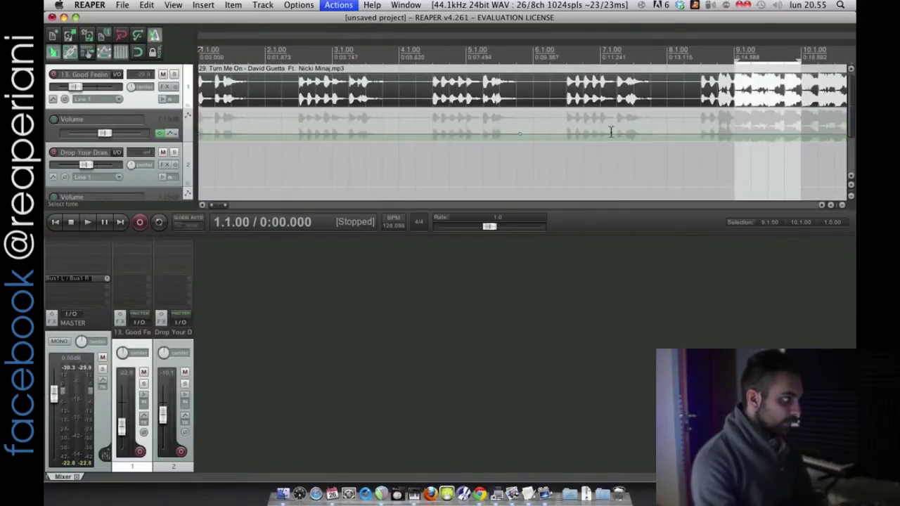
click(624, 162)
key(space)
scroll(623, 164, down, 3)
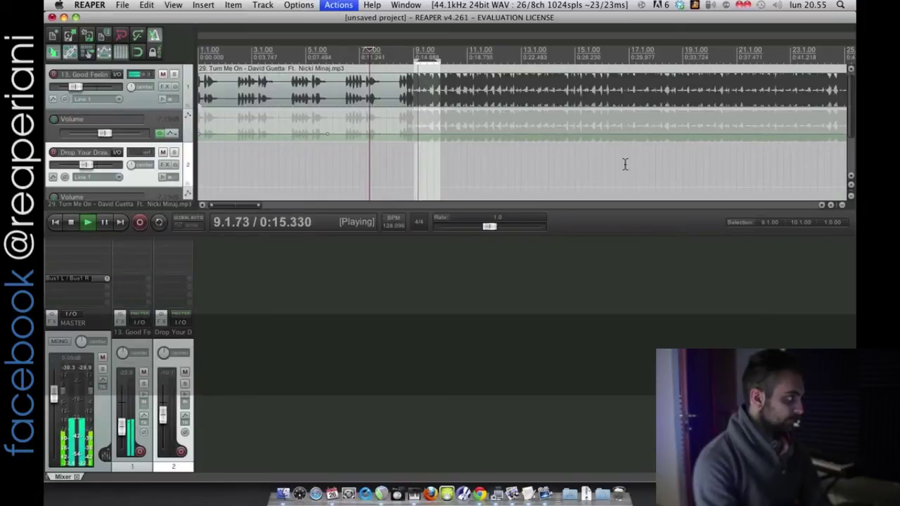
scroll(625, 164, down, 5)
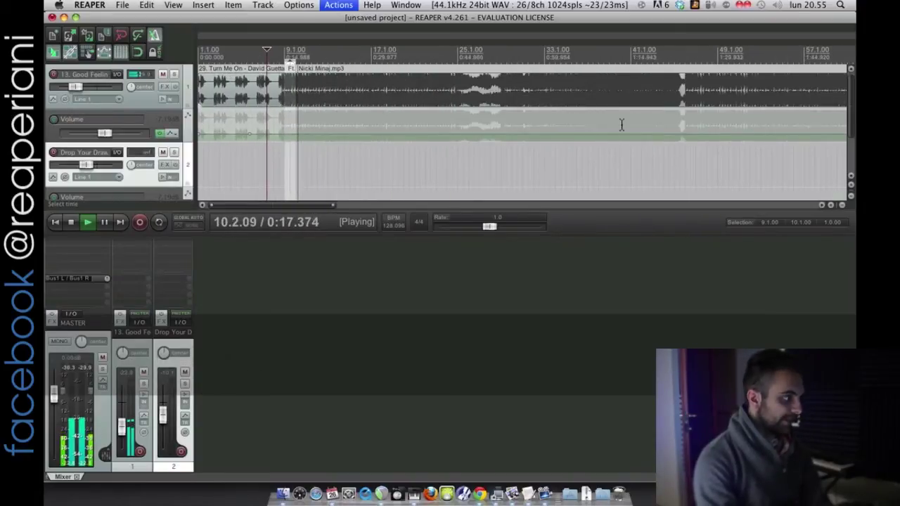
scroll(622, 125, down, 1)
key(space)
- Play the passage around measure 45 and inspect how its waveform lines up with the grid
click(596, 125)
key(space)
scroll(643, 66, up, 1)
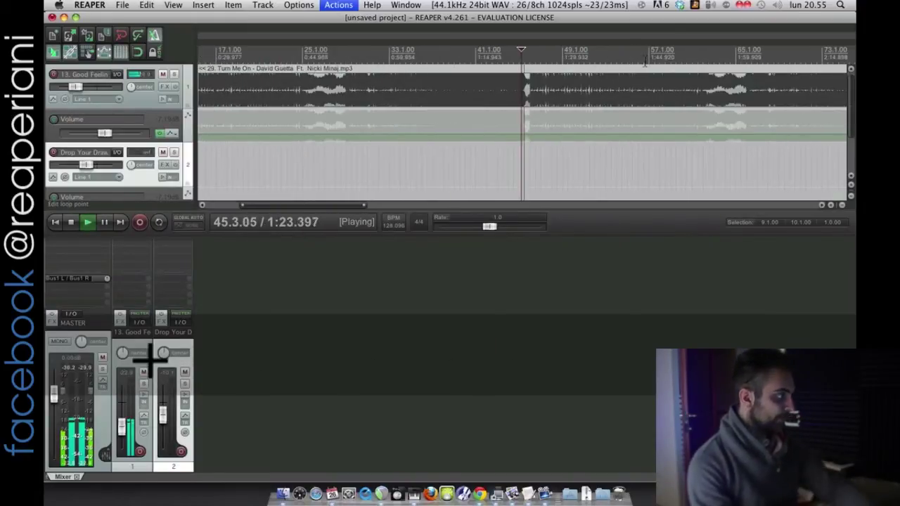
scroll(645, 62, up, 8)
key(space)
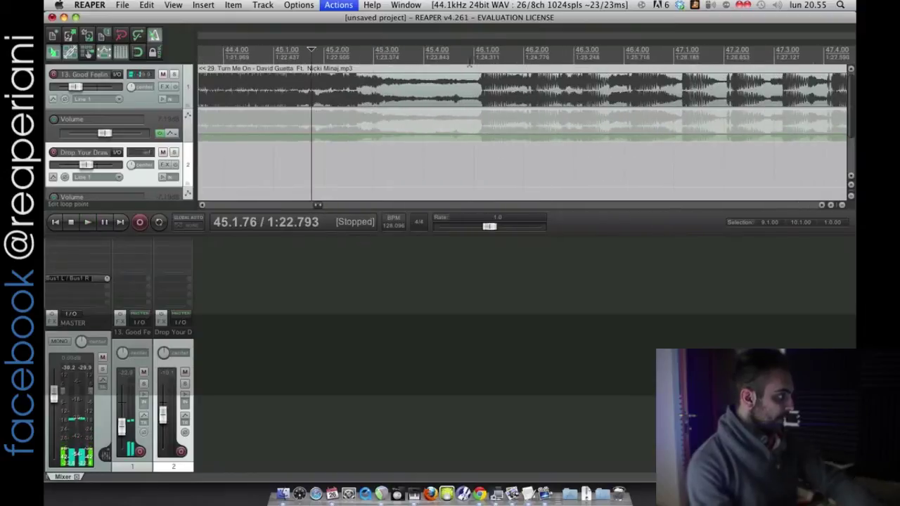
- Place the edit cursor on the beat onset just after measure 46 begins, at 46.1.15, and audition it
click(451, 55)
key(plus)
key(plus)
key(plus)
key(plus)
key(plus)
key(plus)
key(plus)
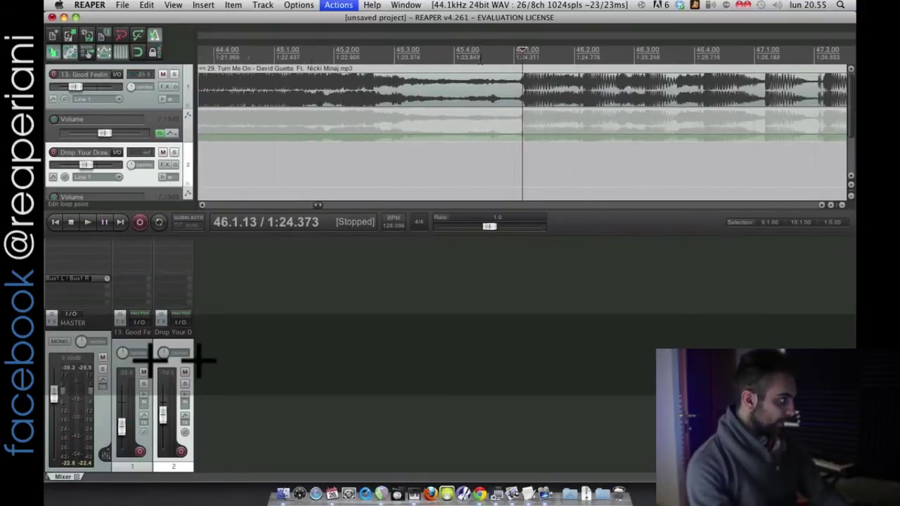
key(plus)
key(plus)
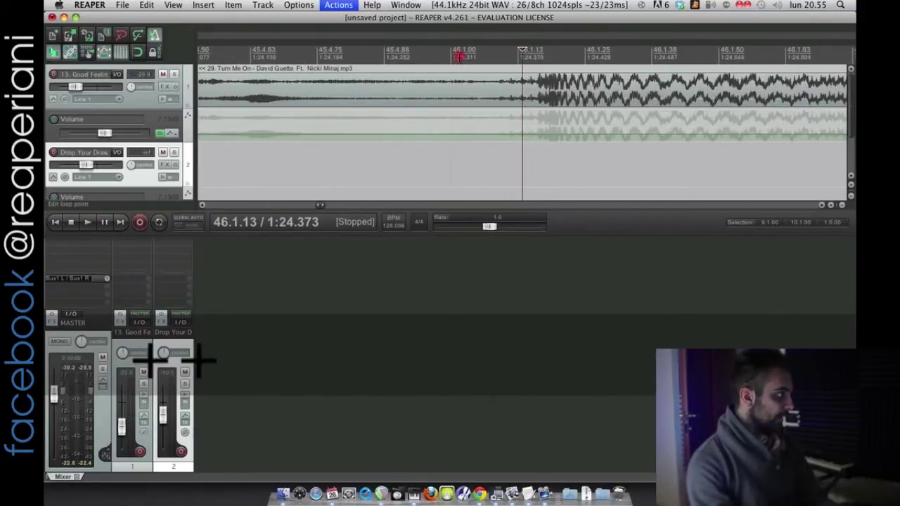
click(459, 55)
double_click(542, 56)
click(539, 60)
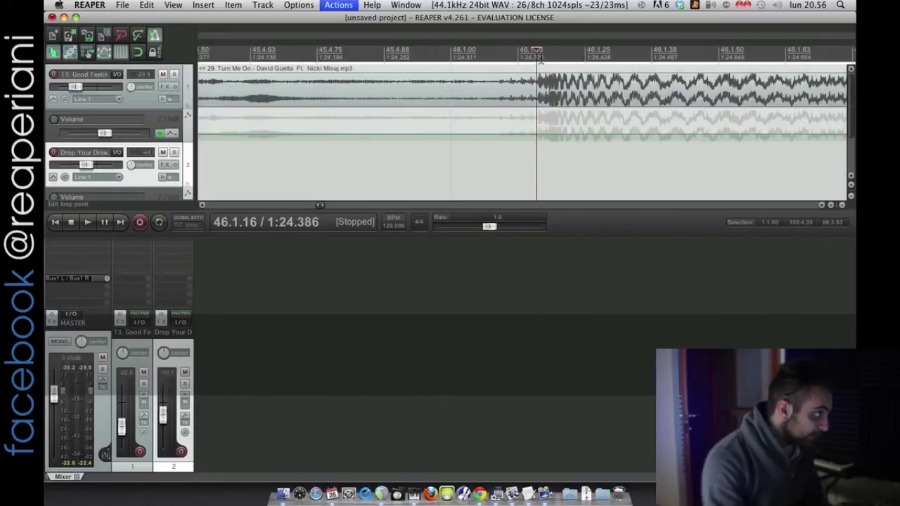
key(space)
key(space)
click(539, 59)
- Set the time selection from the project start to the beat onset at 46.1.16
key(minus)
key(minus)
key(minus)
key(minus)
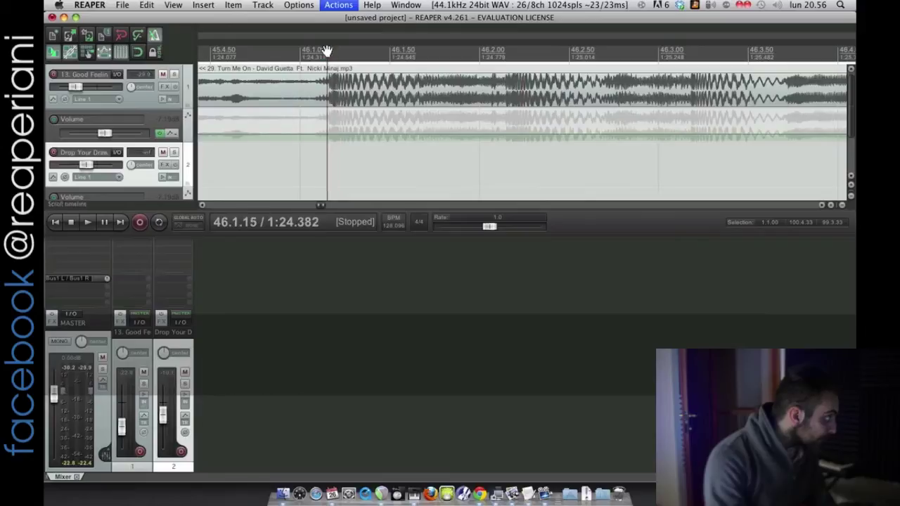
drag(328, 53, 173, 67)
key(minus)
key(minus)
key(minus)
key(minus)
key(minus)
key(minus)
key(minus)
key(minus)
key(minus)
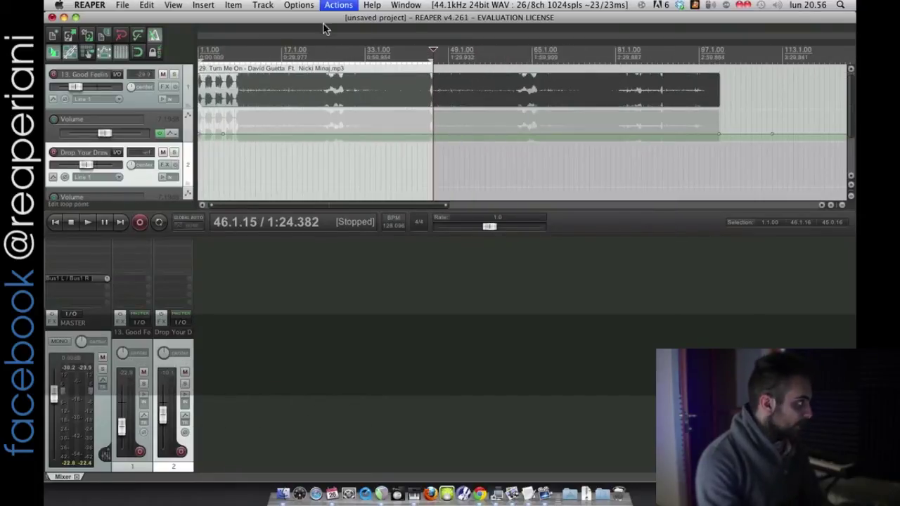
- Filter the action list by "set project tempo" and select "Set project tempo from time selection (new time signature)"
click(337, 6)
click(346, 19)
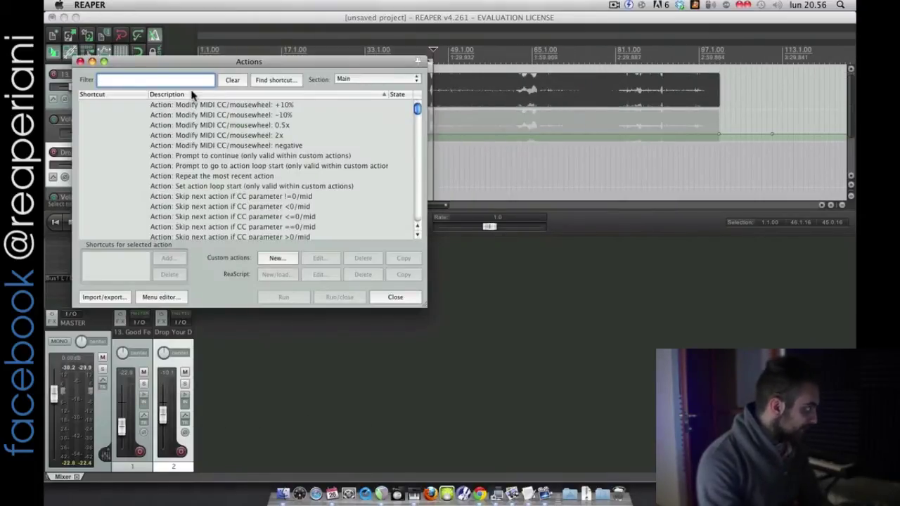
text(set pro)
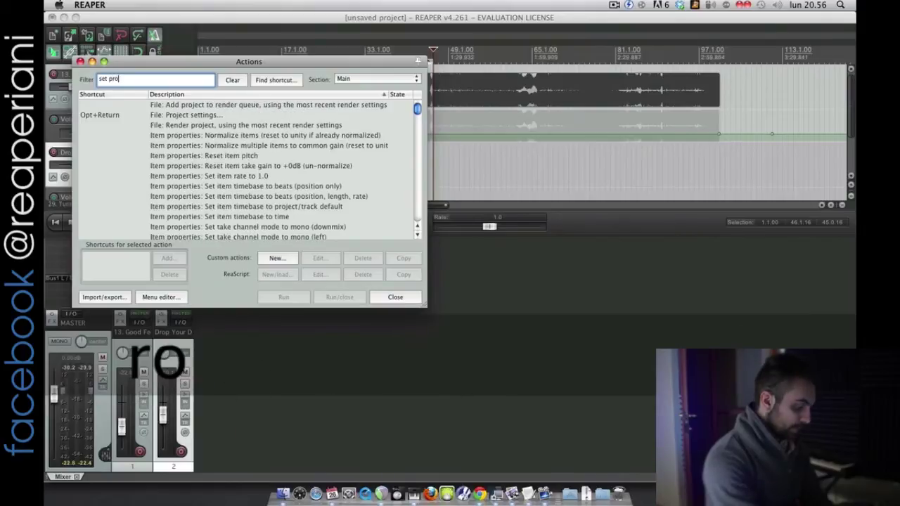
text(ject tempo)
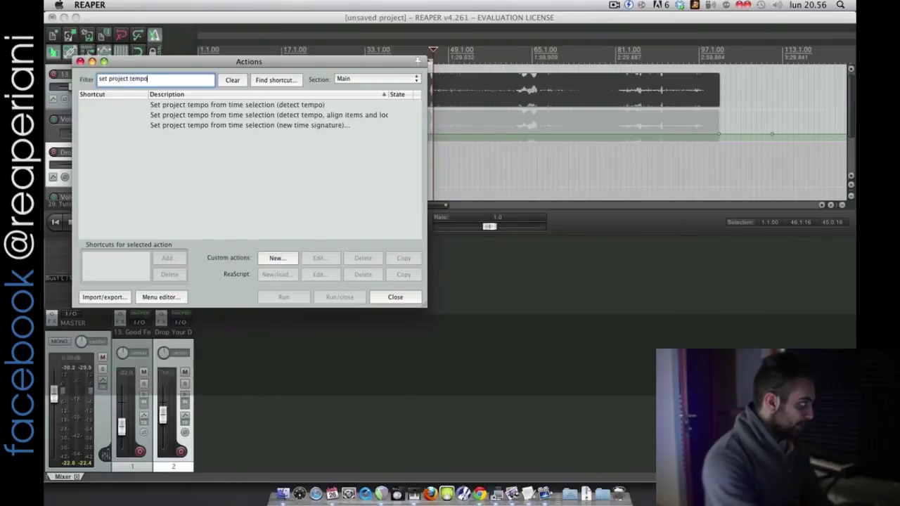
click(244, 131)
- Apply the selected tempo action to the time selection in 4/4 at 127.985 BPM, and close the action list
click(284, 296)
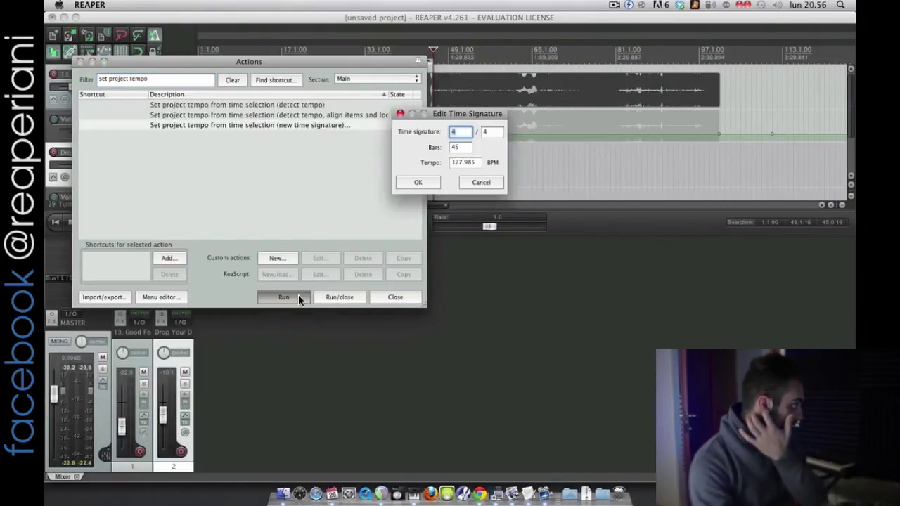
click(470, 148)
text(46)
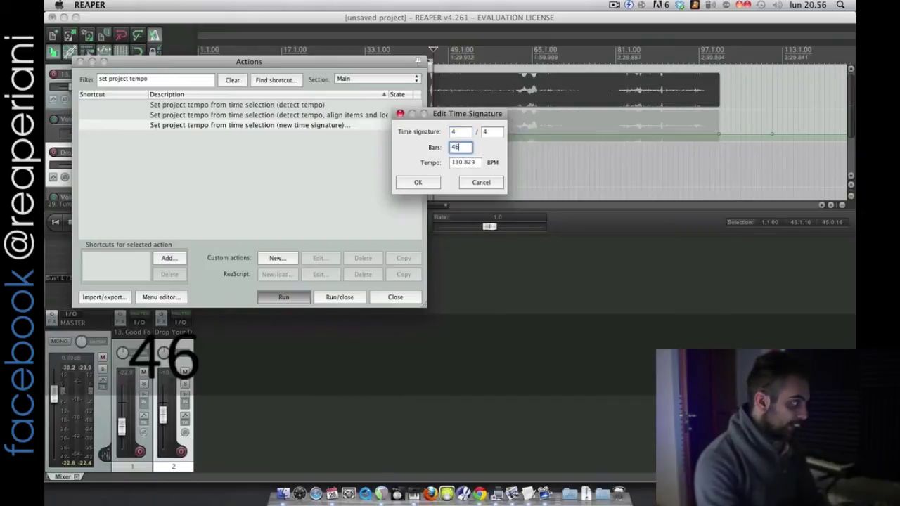
key(BackSpace)
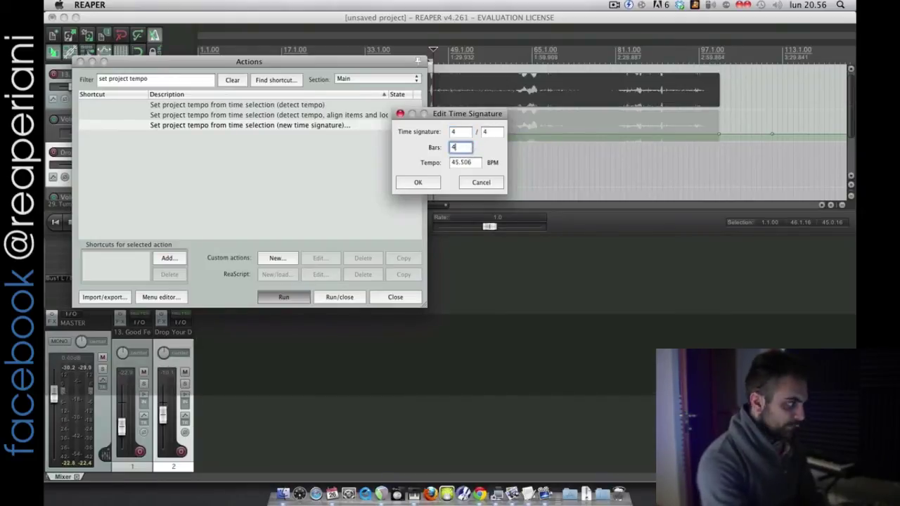
click(425, 184)
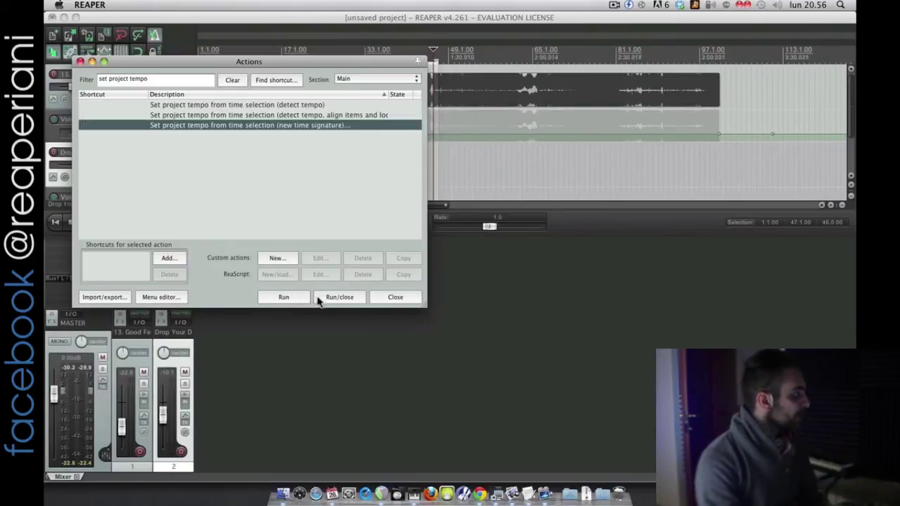
click(390, 298)
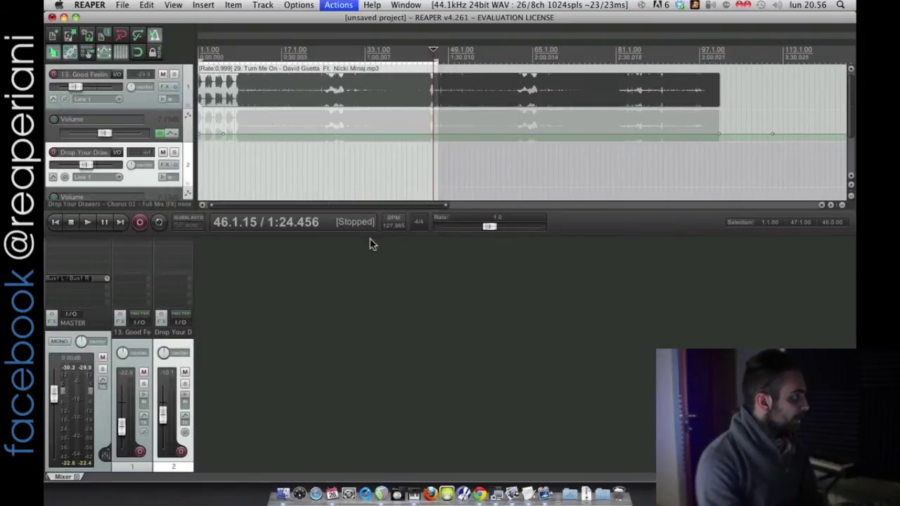
- Set the playback rate of the imported song item on the first track to 1
click(297, 165)
click(275, 94)
key(F2)
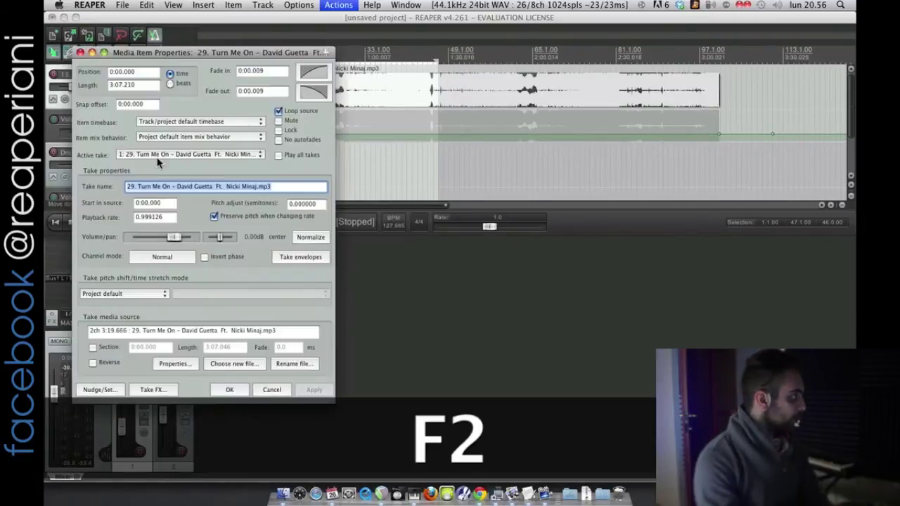
double_click(162, 217)
text(1)
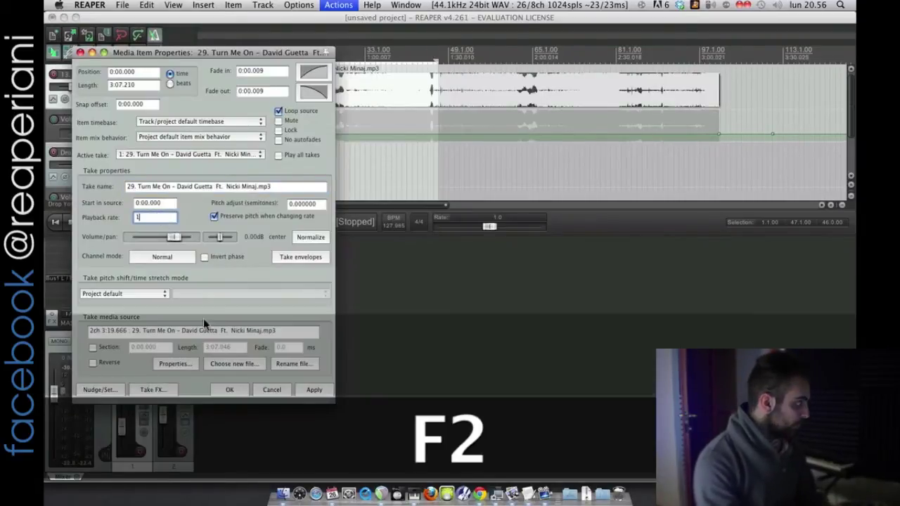
click(315, 390)
click(232, 390)
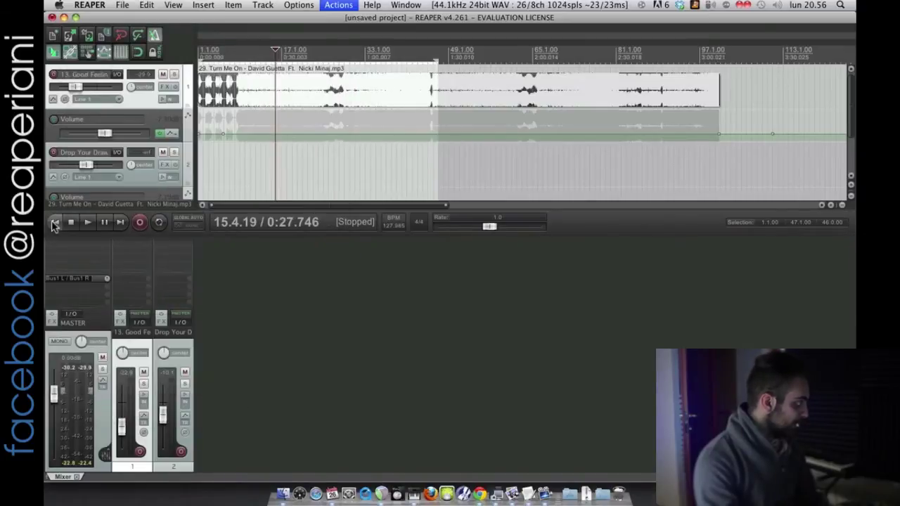
- Play the song from around measure 65 and inspect how its waveform lines up with the grid
click(532, 68)
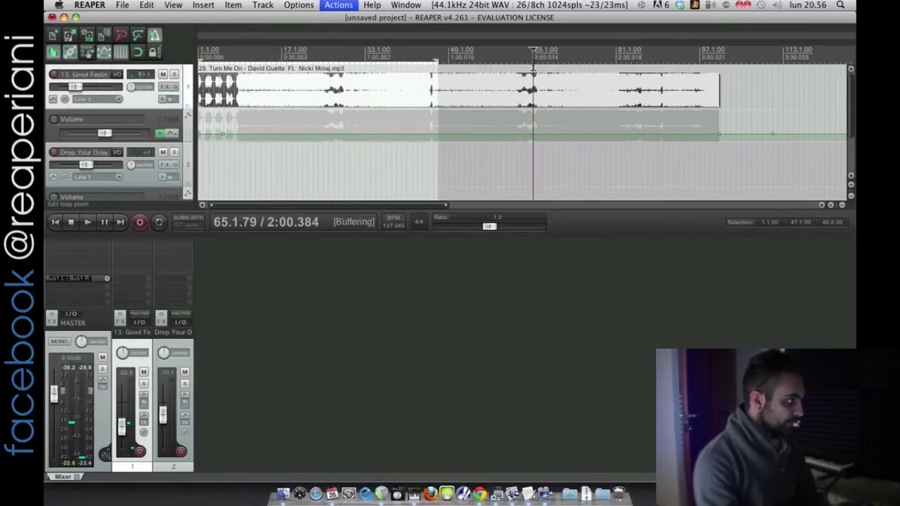
key(plus)
key(plus)
key(plus)
key(plus)
key(plus)
key(plus)
key(plus)
key(plus)
key(plus)
key(plus)
key(plus)
key(plus)
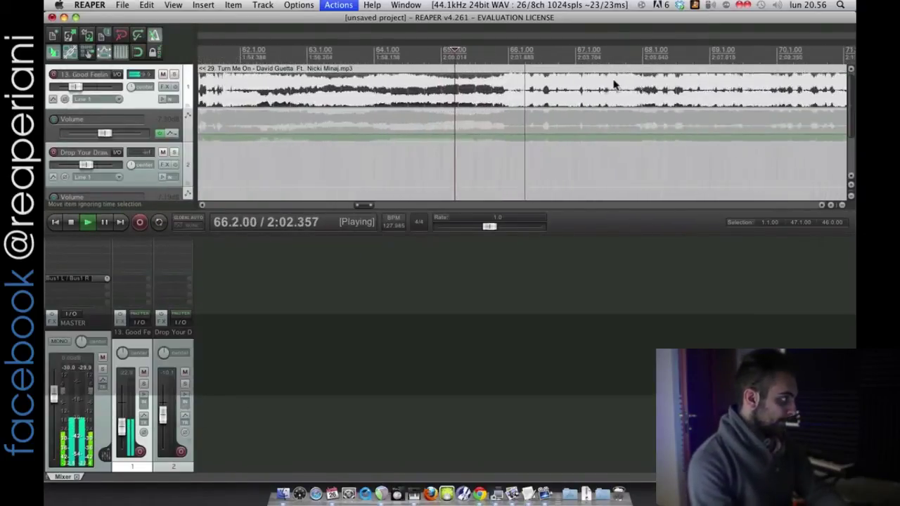
key(minus)
key(minus)
key(minus)
key(minus)
key(minus)
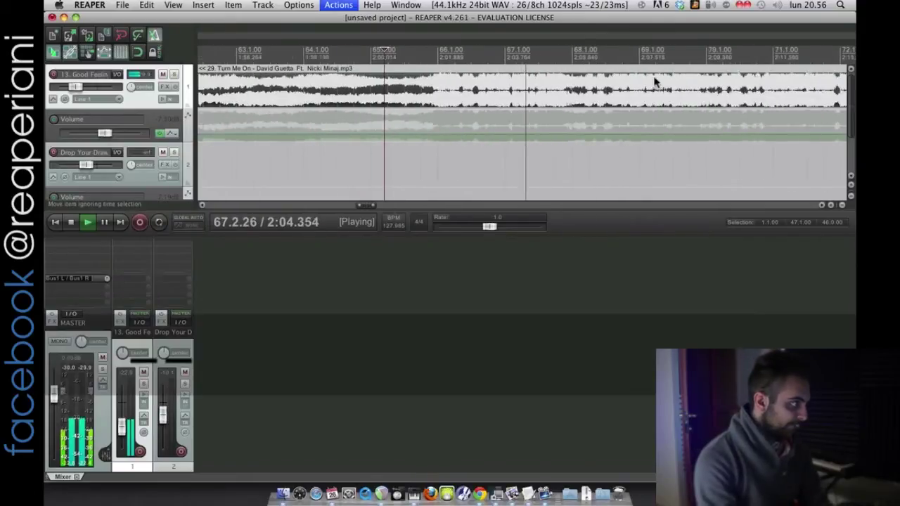
- Play the song from about measure 73 and check the beat onset near measure 74 against the grid
key(space)
click(662, 57)
key(space)
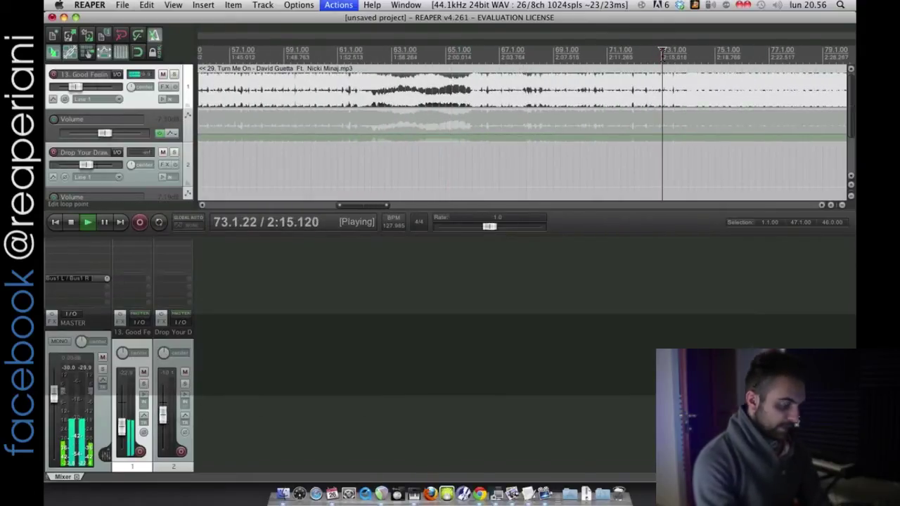
key(plus)
key(plus)
key(plus)
key(plus)
key(plus)
key(plus)
key(plus)
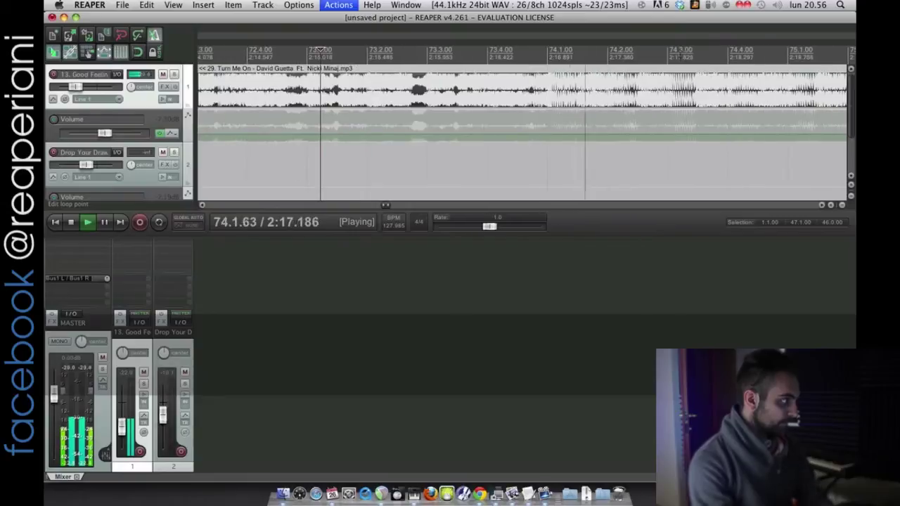
key(minus)
key(minus)
key(minus)
key(minus)
key(minus)
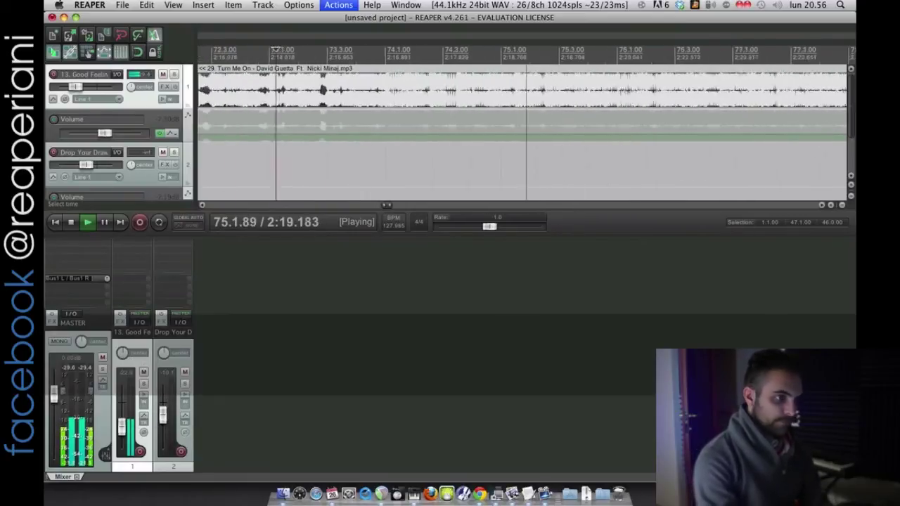
key(minus)
key(minus)
key(minus)
key(minus)
key(minus)
key(minus)
key(minus)
key(minus)
key(minus)
key(minus)
key(minus)
key(minus)
key(super+Tab)
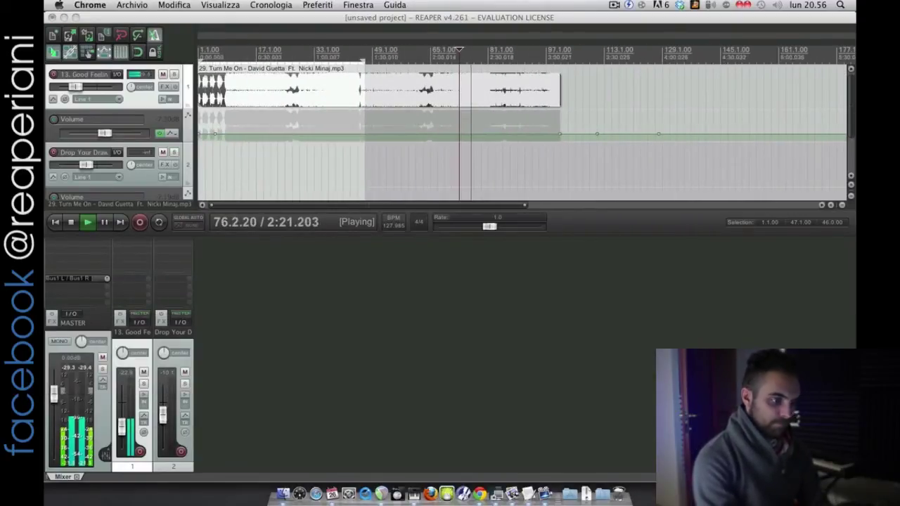
text(come va?)
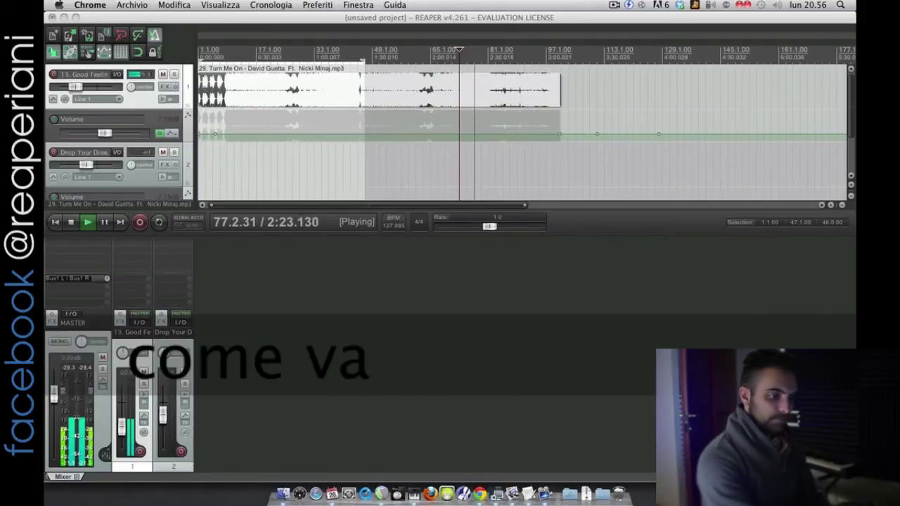
key(Return)
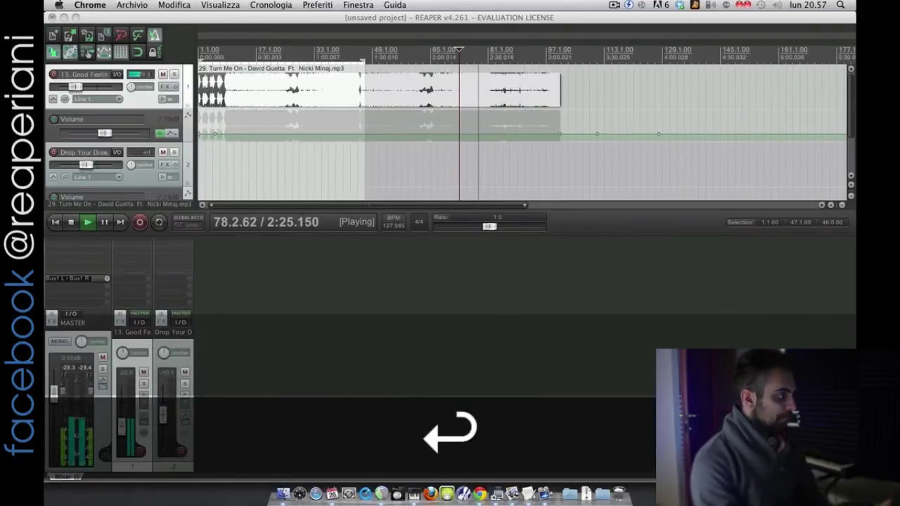
key(super+Tab)
key(minus)
key(minus)
key(minus)
key(minus)
key(minus)
key(minus)
key(minus)
key(minus)
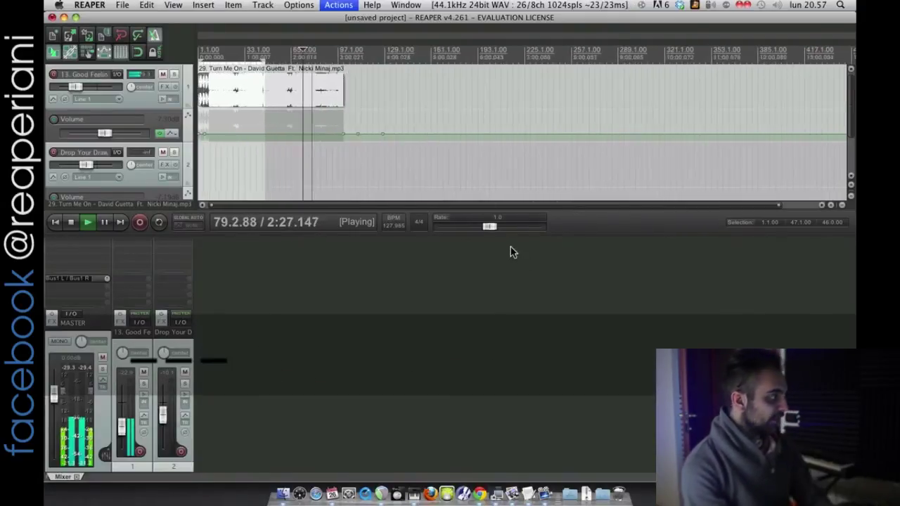
key(space)
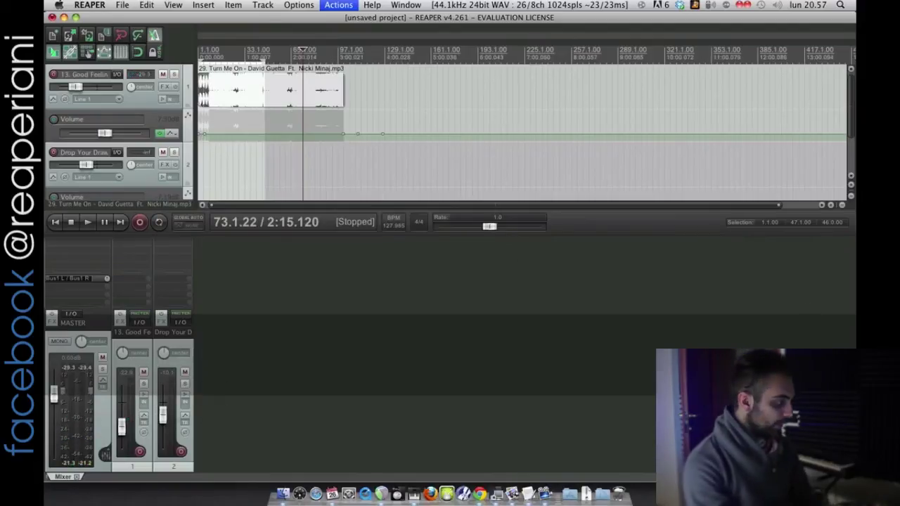
click(497, 495)
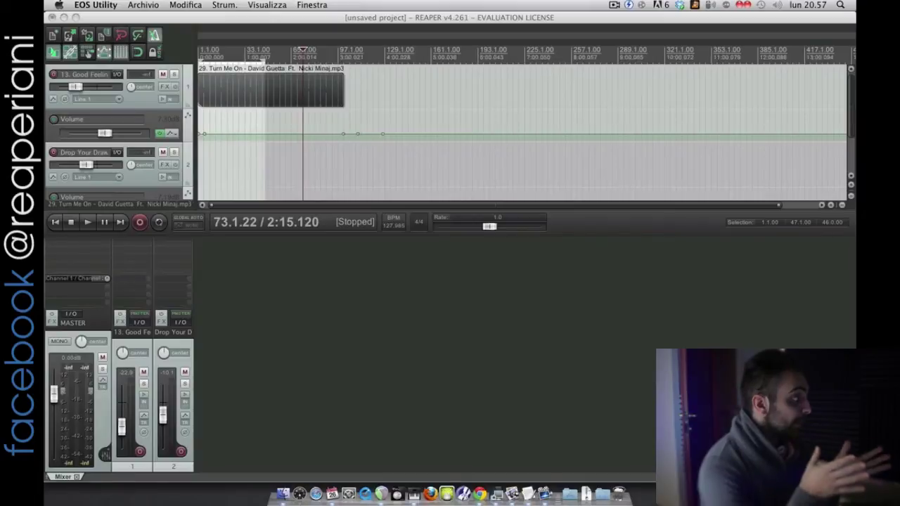
key(?)
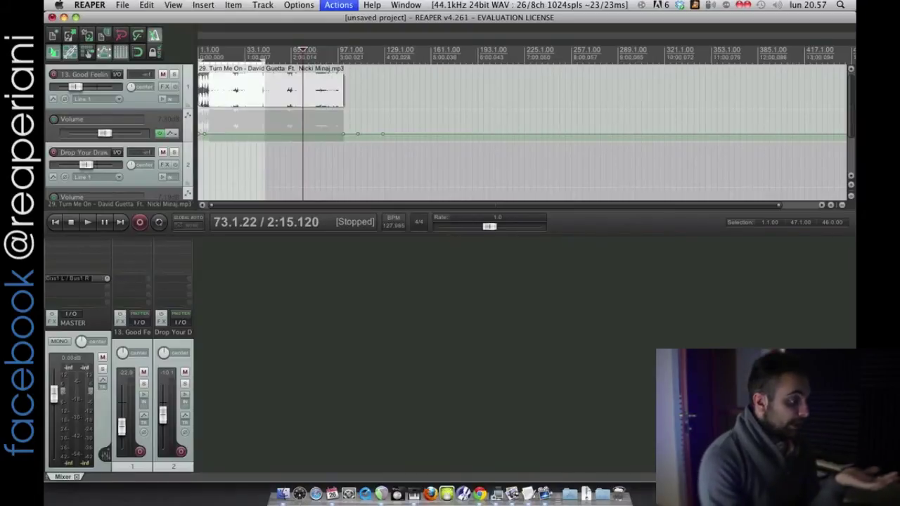
- Bring an audio loop from Finder onto the second track at around measure 48
click(283, 494)
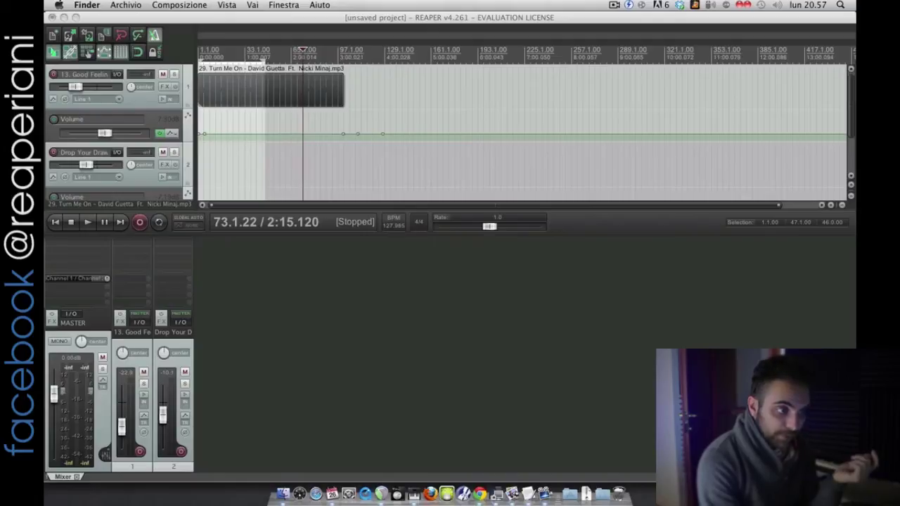
drag(669, 197, 263, 166)
click(521, 177)
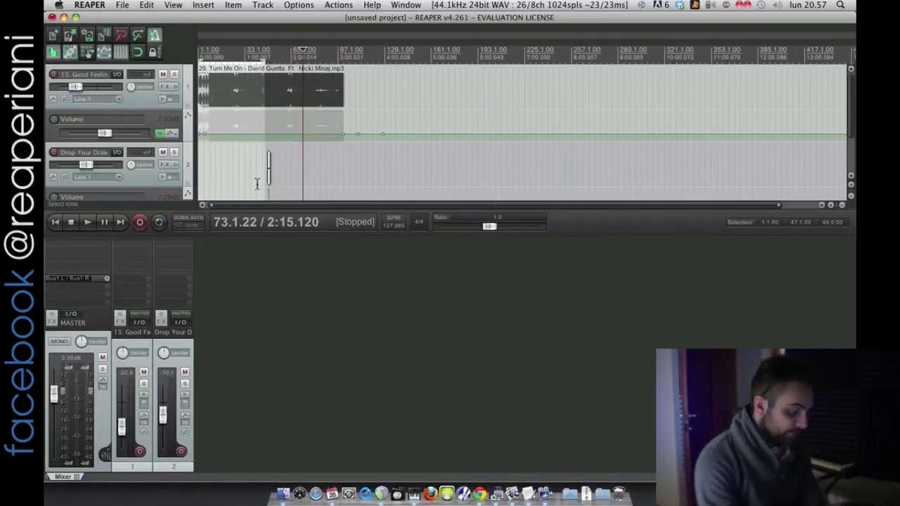
- Move the loop on the second track to start at measure 46, where the song's beat enters, and play from just before it
scroll(307, 170, up, 3)
scroll(307, 170, up, 5)
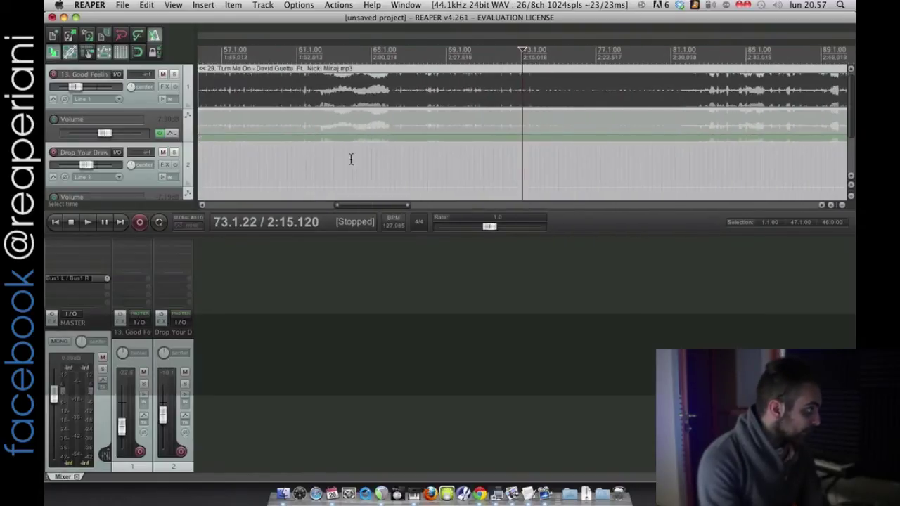
scroll(277, 206, left, 5)
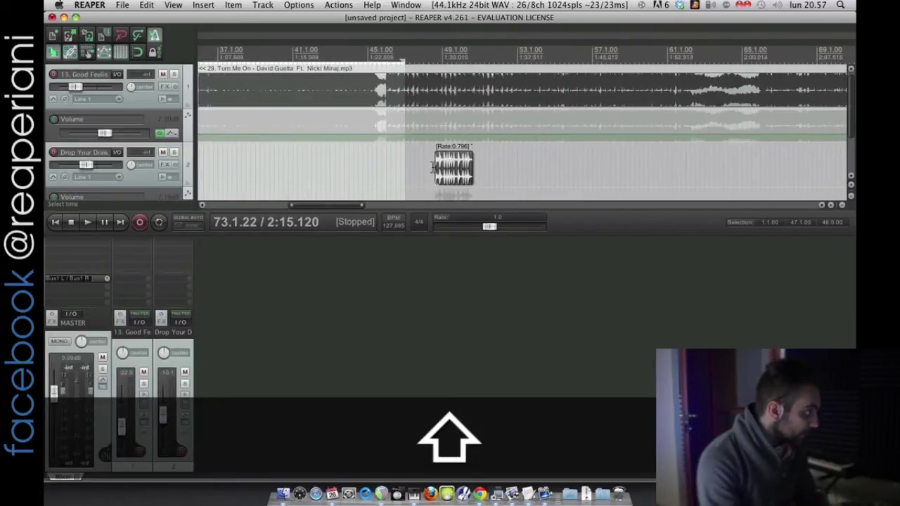
mouse_move(433, 165)
mouse_down()
mouse_move(376, 166)
mouse_move(394, 167)
mouse_up()
click(368, 169)
key(space)
- Duplicate the loop at measure 46 three times, so four copies run end to end on the second track
click(392, 168)
key(super+d)
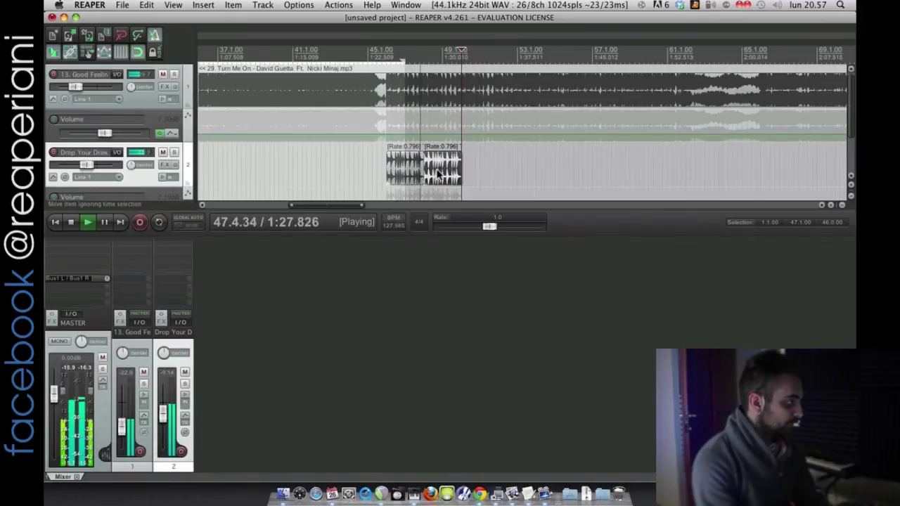
key(super+d)
key(super+d)
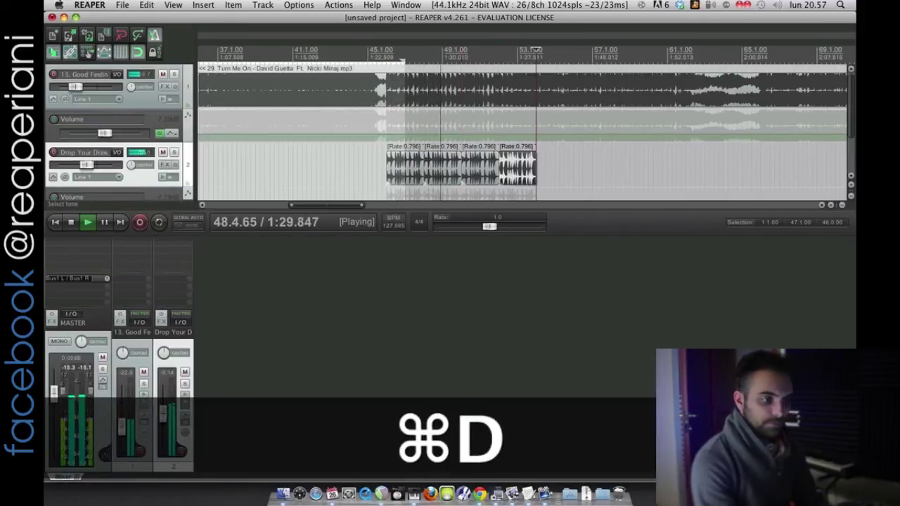
- Bring a second audio loop from Finder onto the second track at measure 54 and duplicate it three times end to end
key(super+Tab)
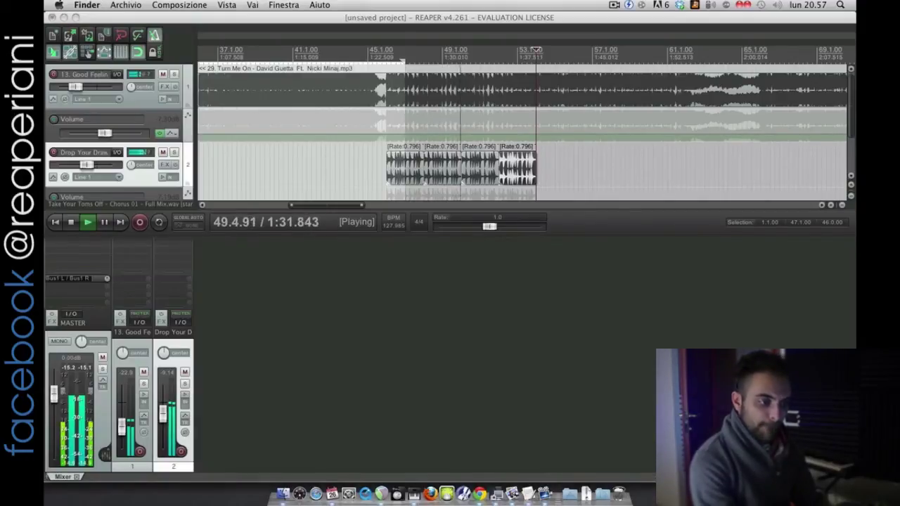
drag(837, 260, 548, 171)
click(547, 175)
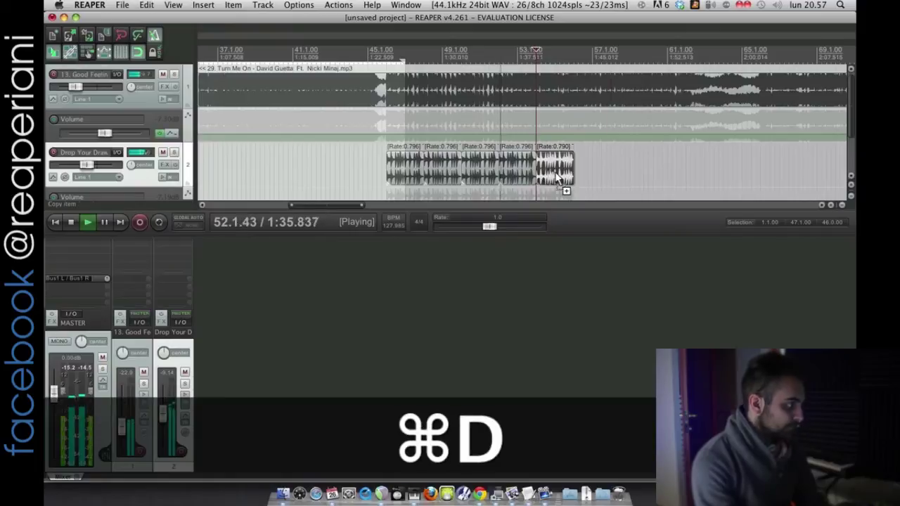
key(super+d)
key(super+d)
key(super+d)
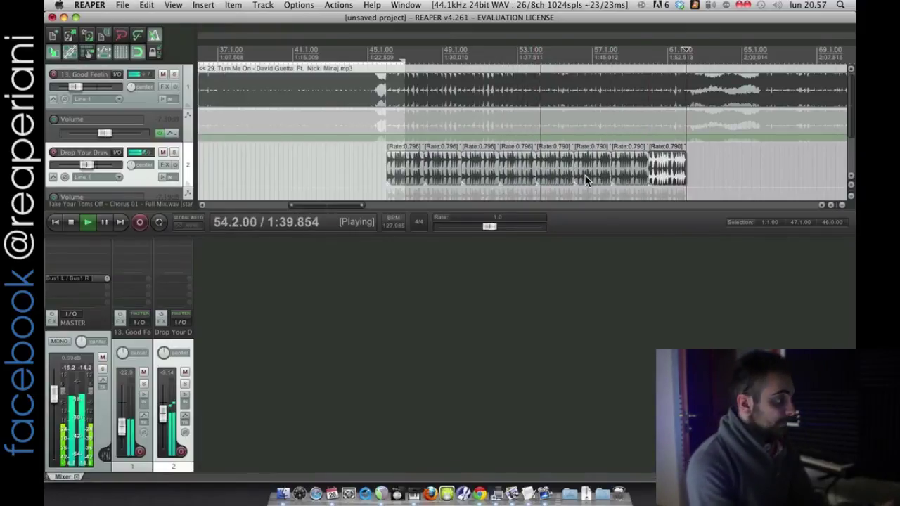
- Stop playback and place the edit cursor at measure 72, beyond the loops on the second track
key(minus)
key(minus)
key(minus)
key(minus)
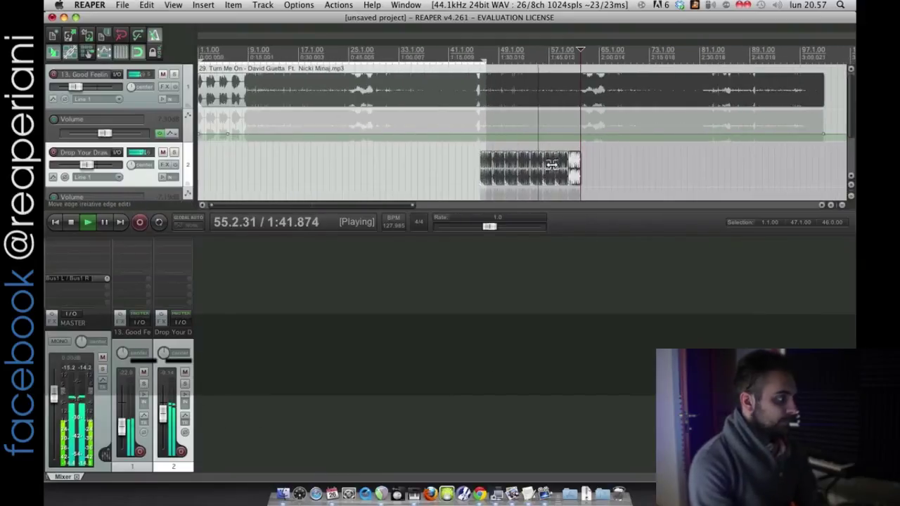
key(space)
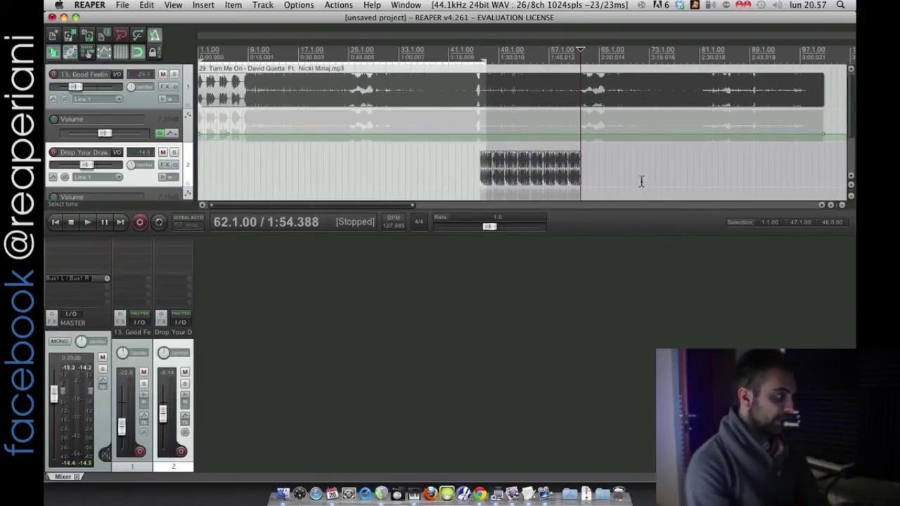
click(642, 181)
key(minus)
key(minus)
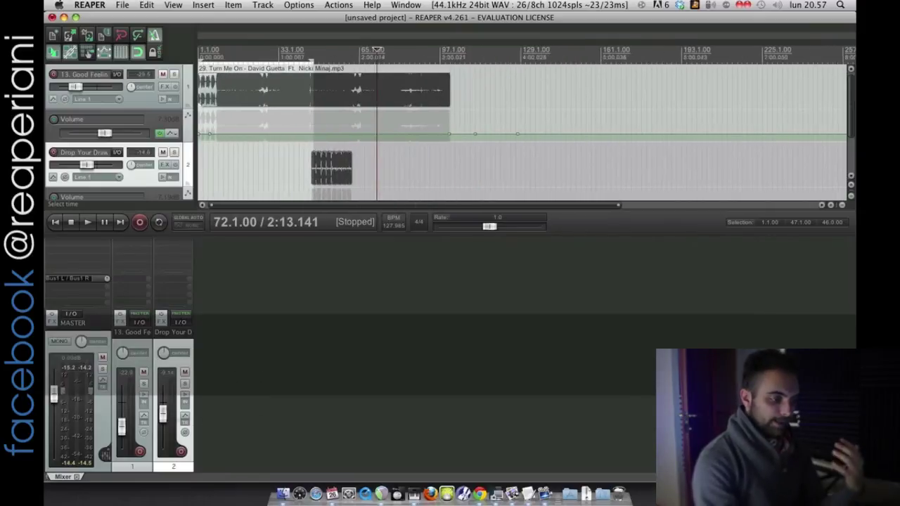
key(super+Tab)
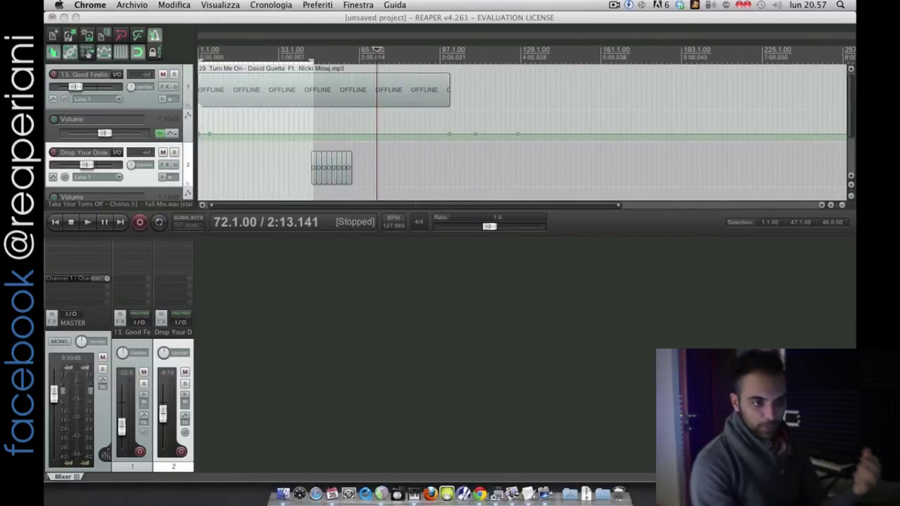